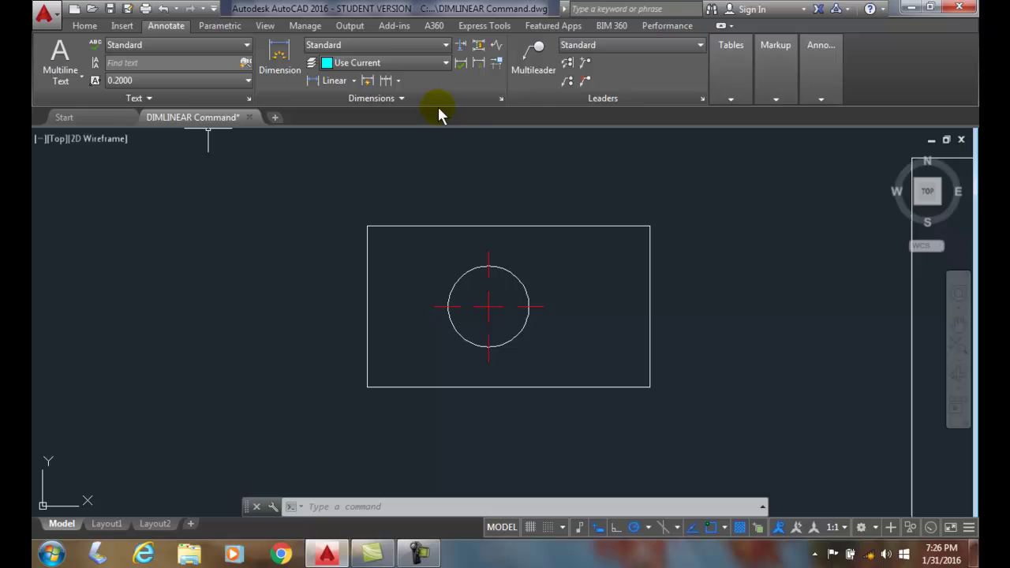
Start a Linear (DIMLINEAR) dimension from the Annotate tab's dimension dropdown
{"action": "left_click", "coordinate": [354, 80]}
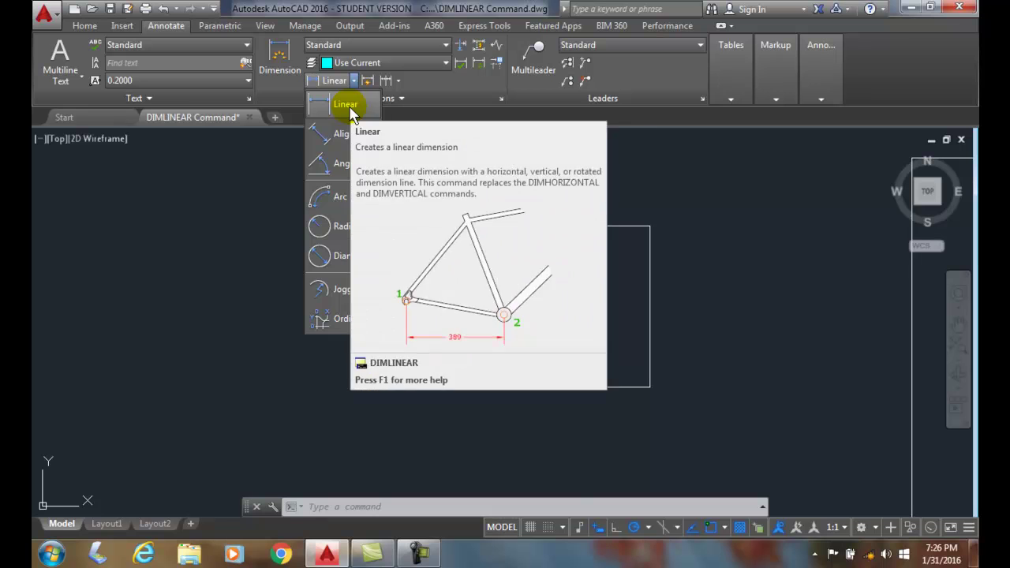
{"action": "left_click", "coordinate": [347, 107]}
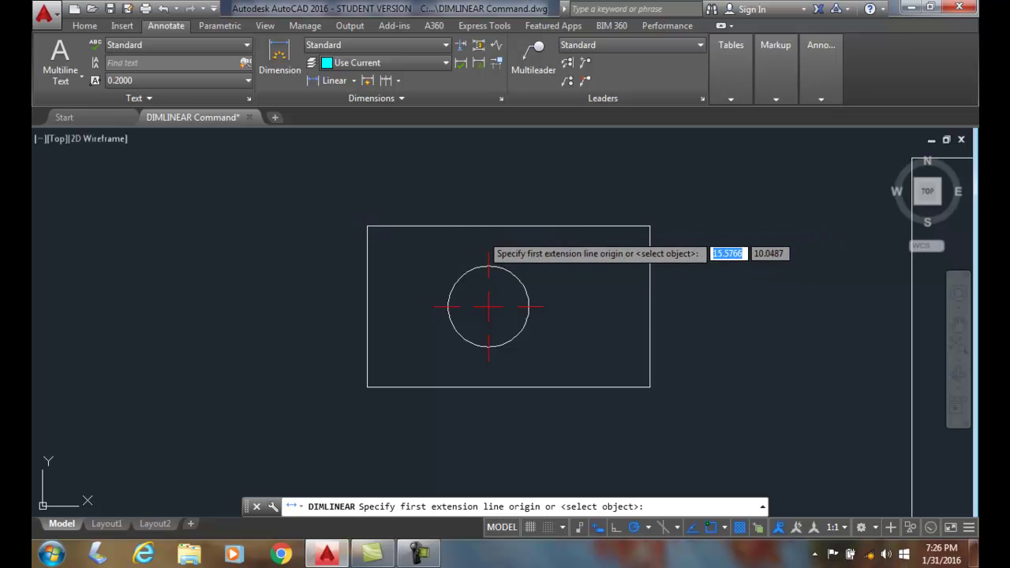
With Osnap off, dimension the rectangle's top edge as 1.7500, placed above it
{"action": "left_click", "coordinate": [710, 529]}
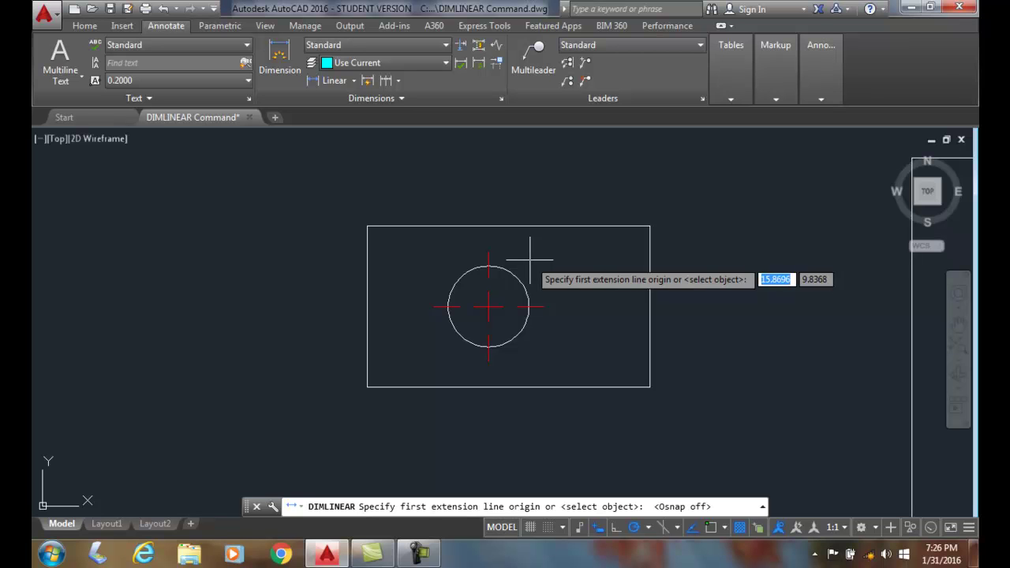
{"action": "key", "text": "Return"}
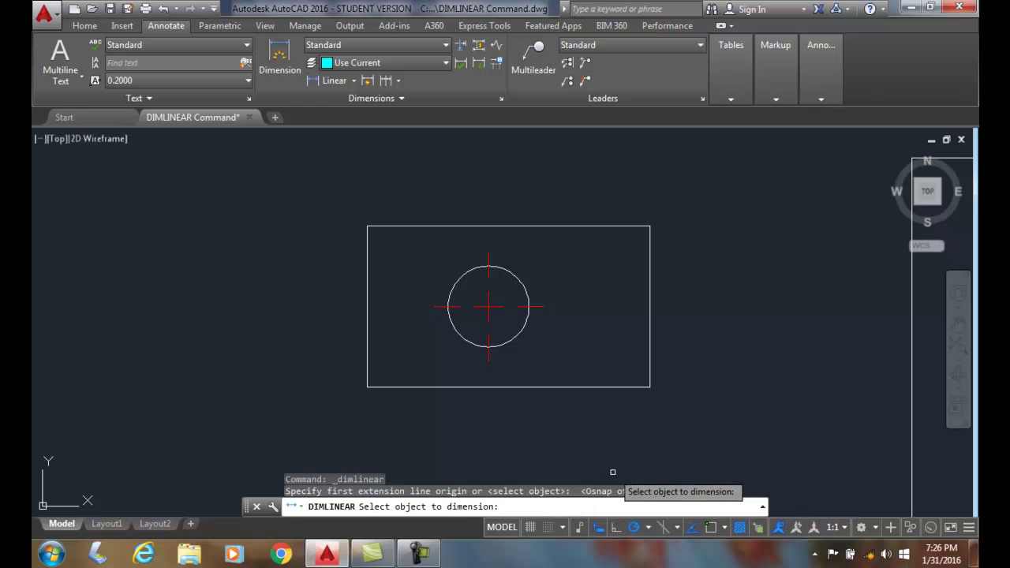
{"action": "left_click", "coordinate": [501, 226]}
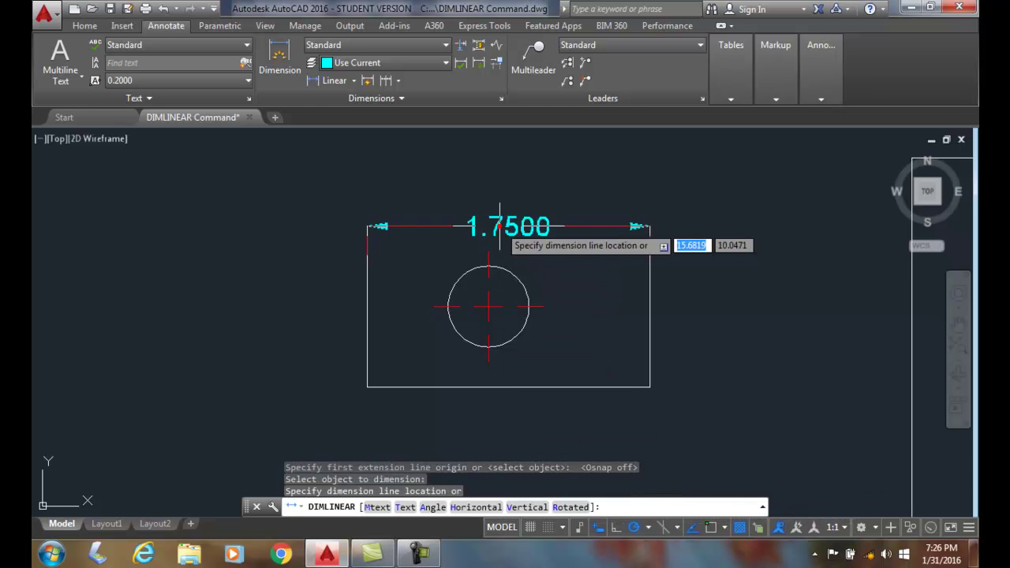
{"action": "left_click", "coordinate": [499, 149]}
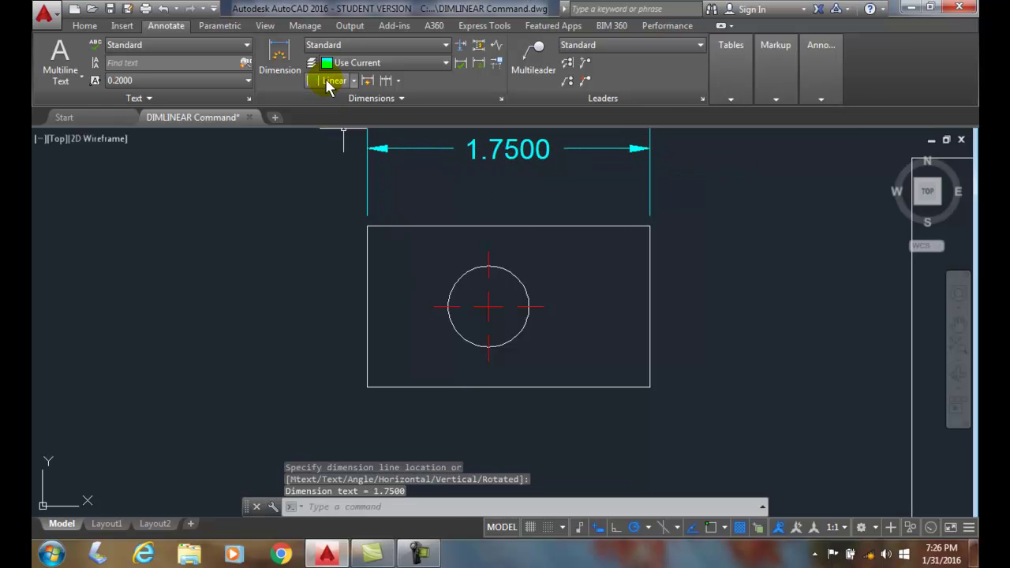
Dimension the rectangle's left edge as 1.0000, placed to its left
{"action": "left_click", "coordinate": [327, 80]}
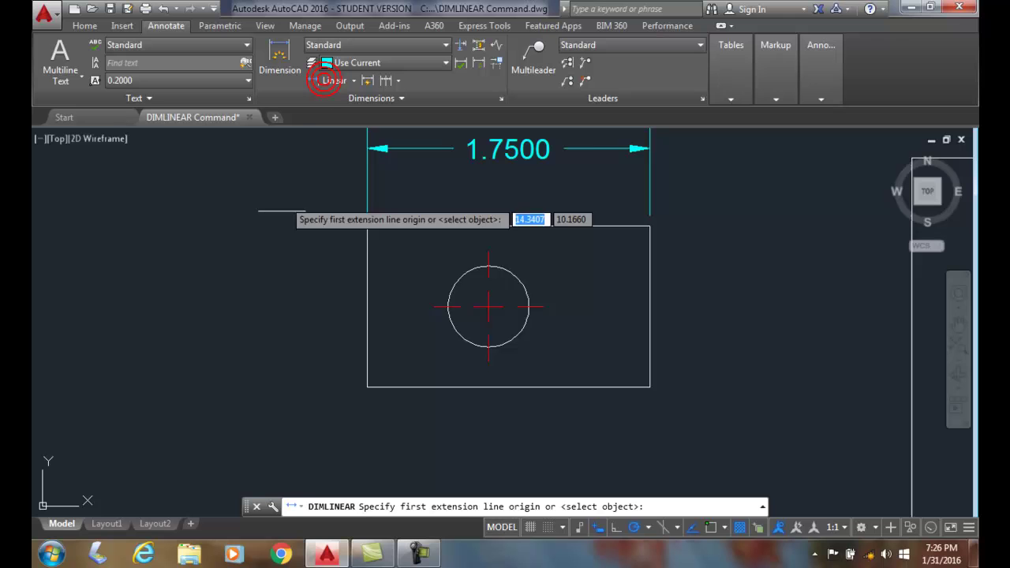
{"action": "left_click", "coordinate": [623, 508]}
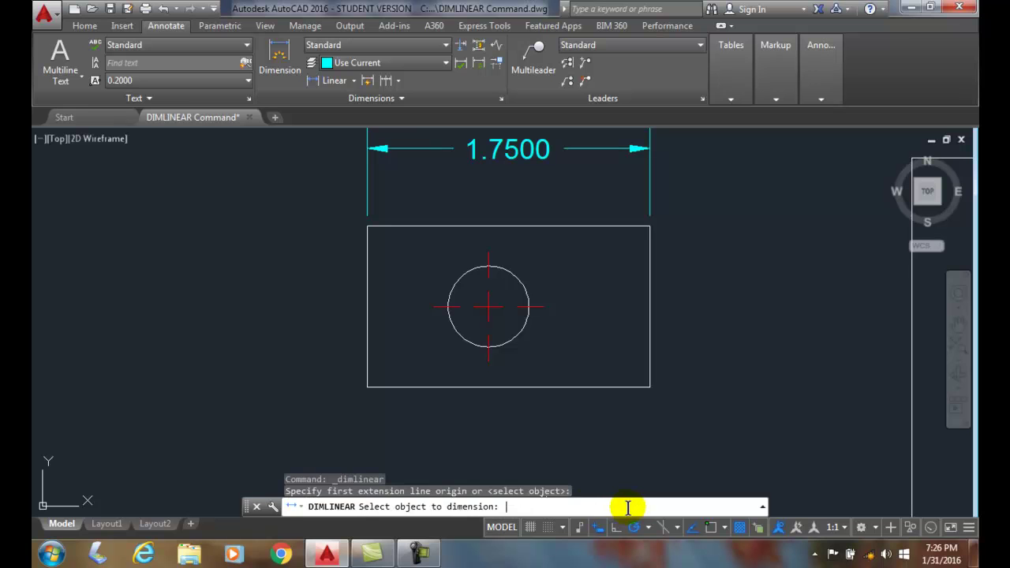
{"action": "left_click", "coordinate": [367, 291]}
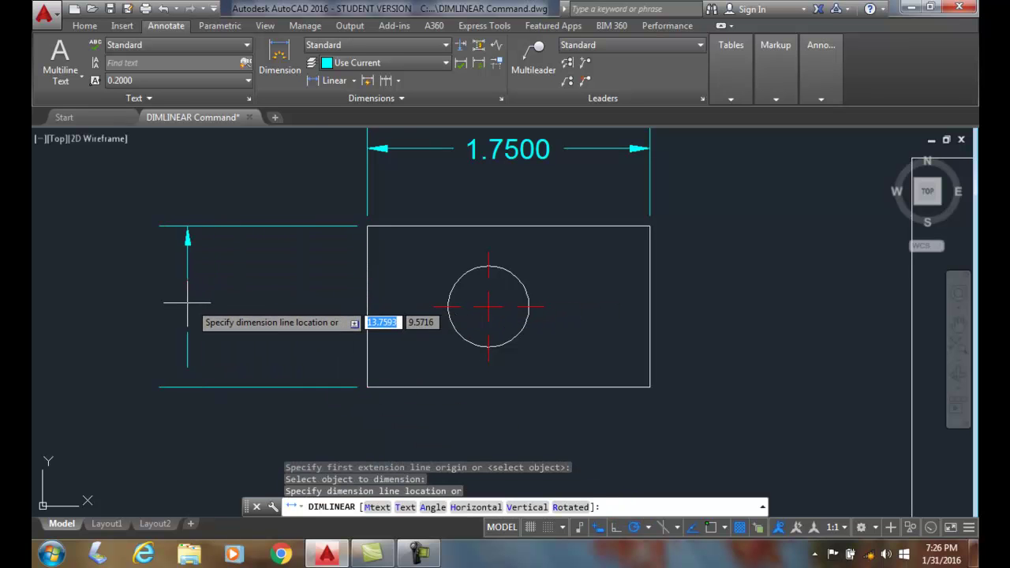
{"action": "left_click", "coordinate": [178, 323]}
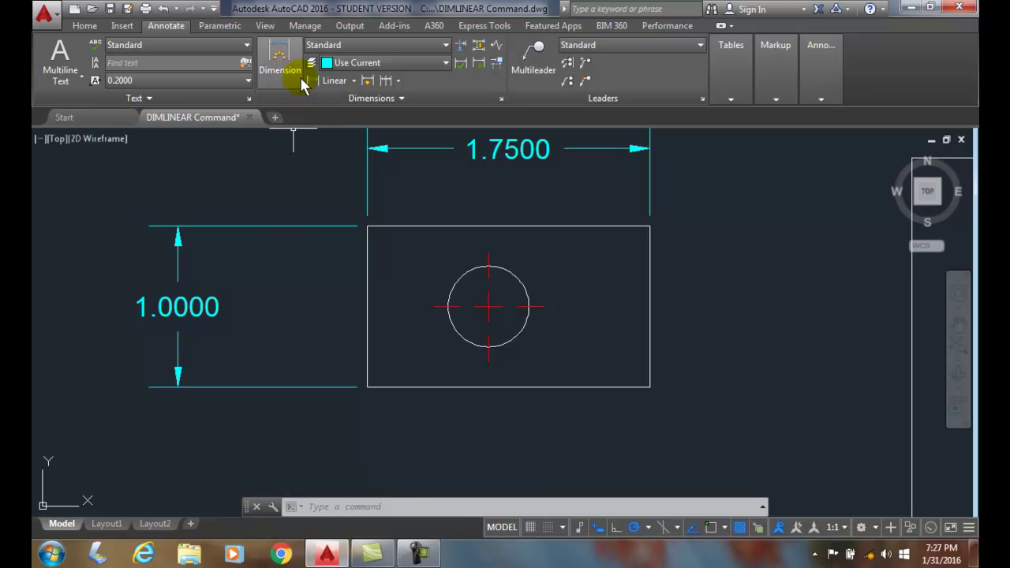
With Osnap on, add a 0.5000 vertical dimension from the bottom-left corner to the circle centre
{"action": "left_click", "coordinate": [331, 80]}
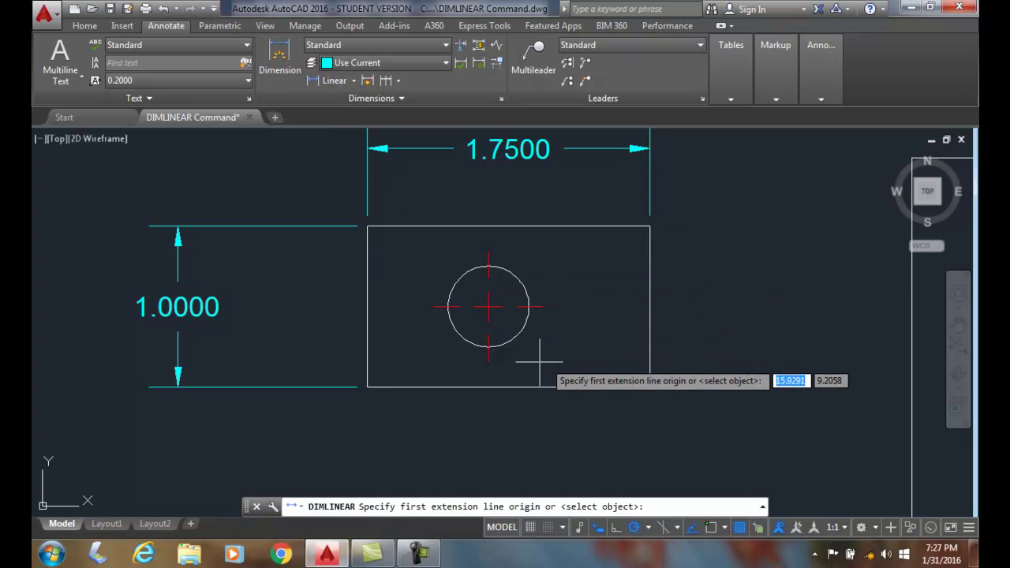
{"action": "left_click", "coordinate": [709, 528]}
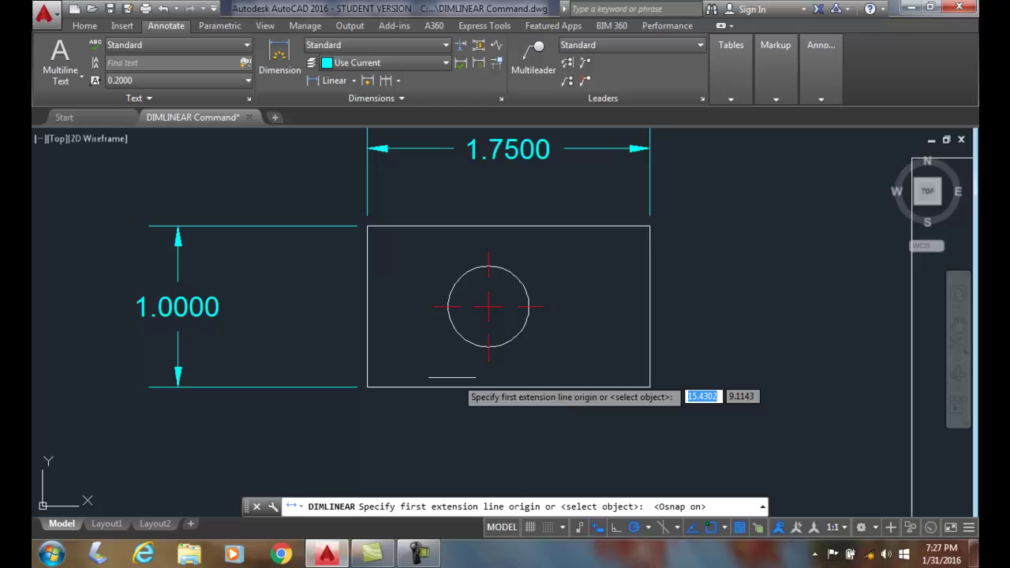
{"action": "left_click", "coordinate": [434, 306]}
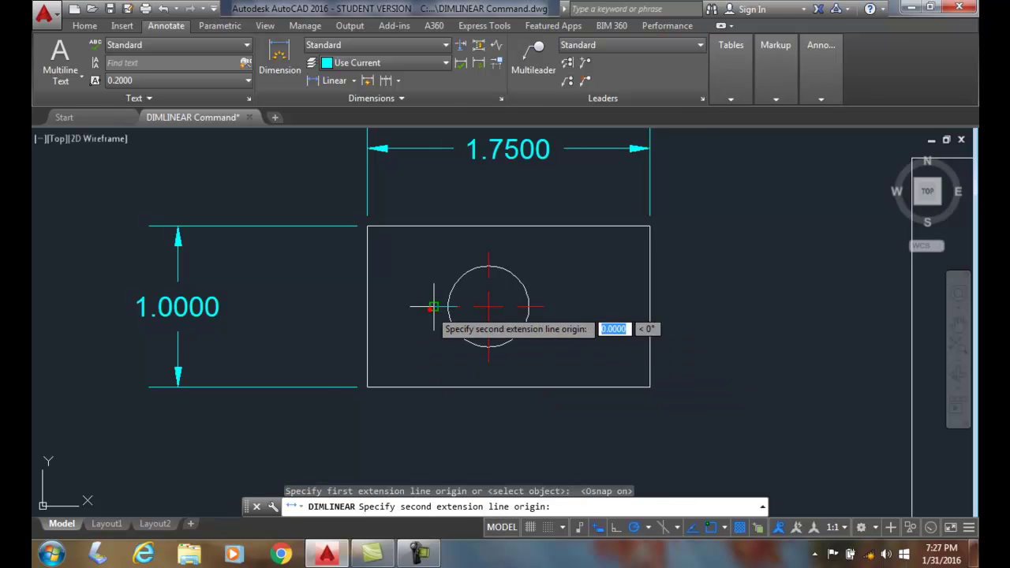
{"action": "left_click", "coordinate": [367, 387]}
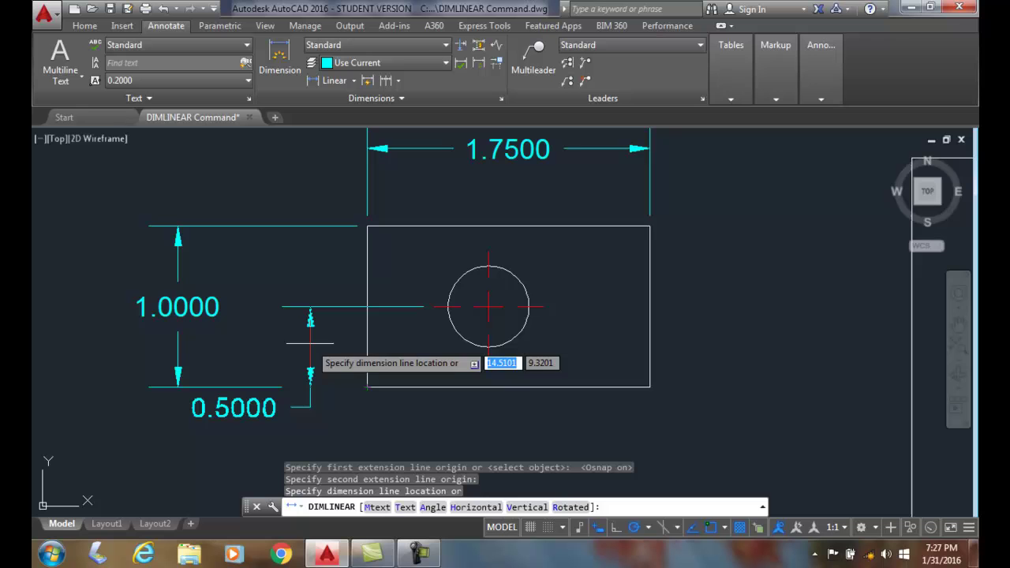
{"action": "left_click", "coordinate": [310, 343]}
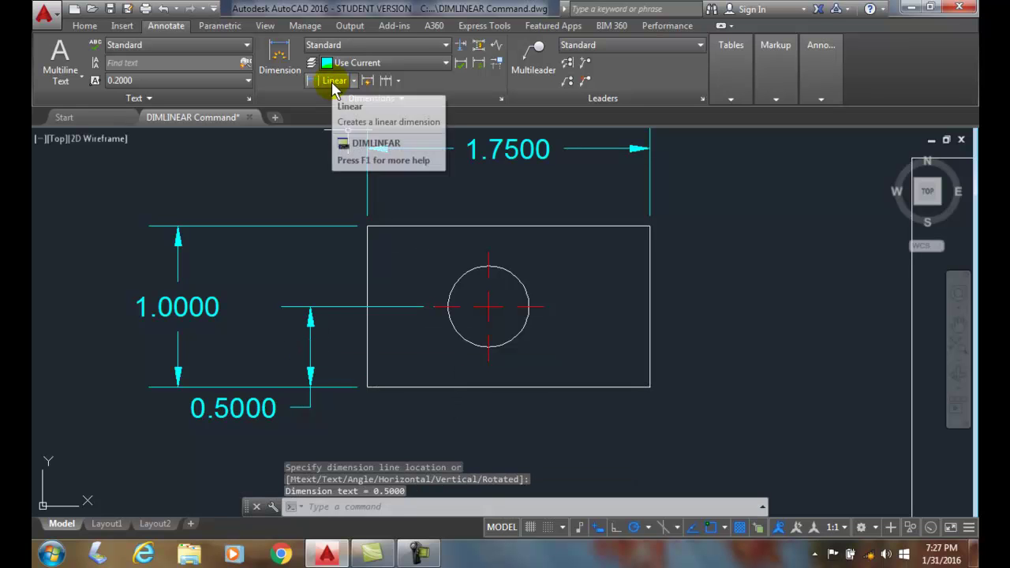
Add a 0.7500 dimension above the rectangle from its left edge to the circle centre
{"action": "left_click", "coordinate": [331, 82]}
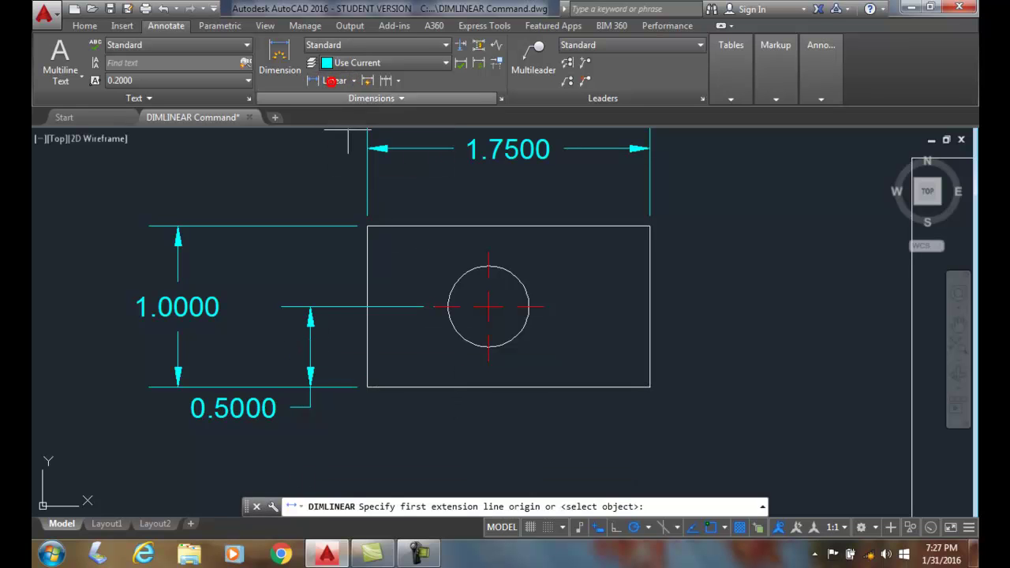
{"action": "left_click", "coordinate": [485, 250]}
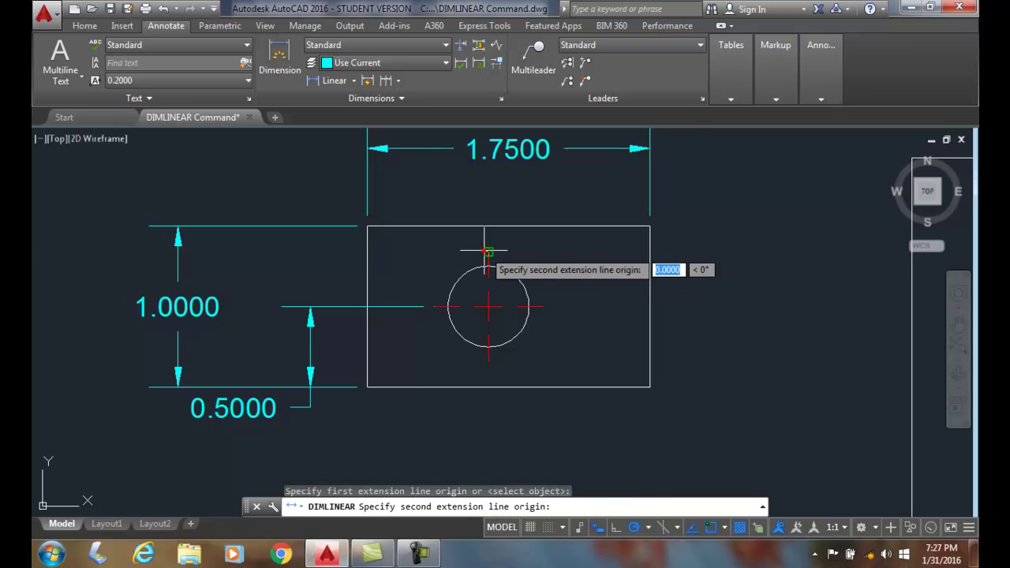
{"action": "left_click", "coordinate": [365, 229]}
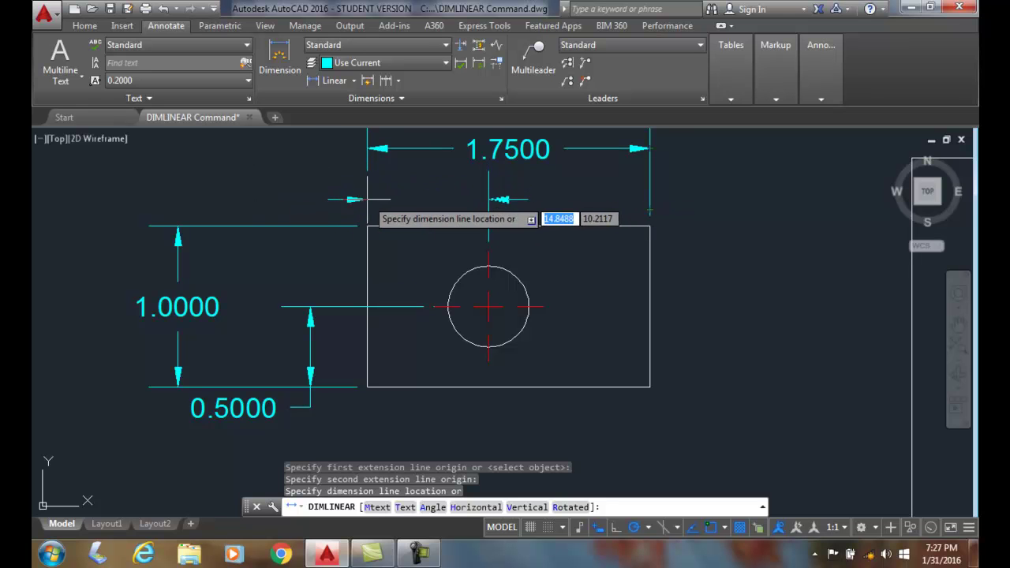
{"action": "left_click", "coordinate": [400, 196]}
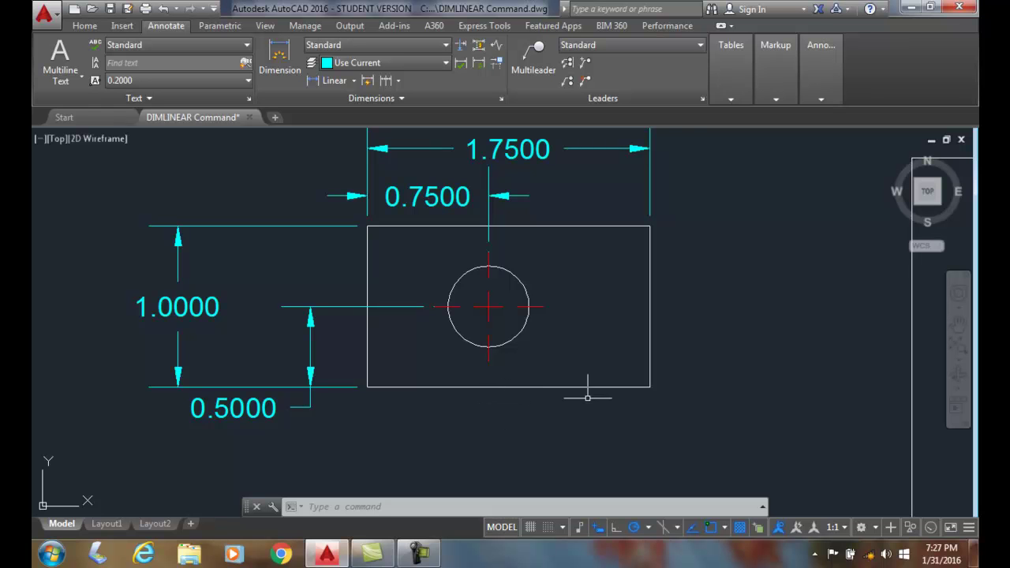
Bring the larger part into view and dimension its top edge as 17.0000 above it
{"action": "scroll", "coordinate": [676, 399], "scroll_direction": "down", "scroll_amount": 8}
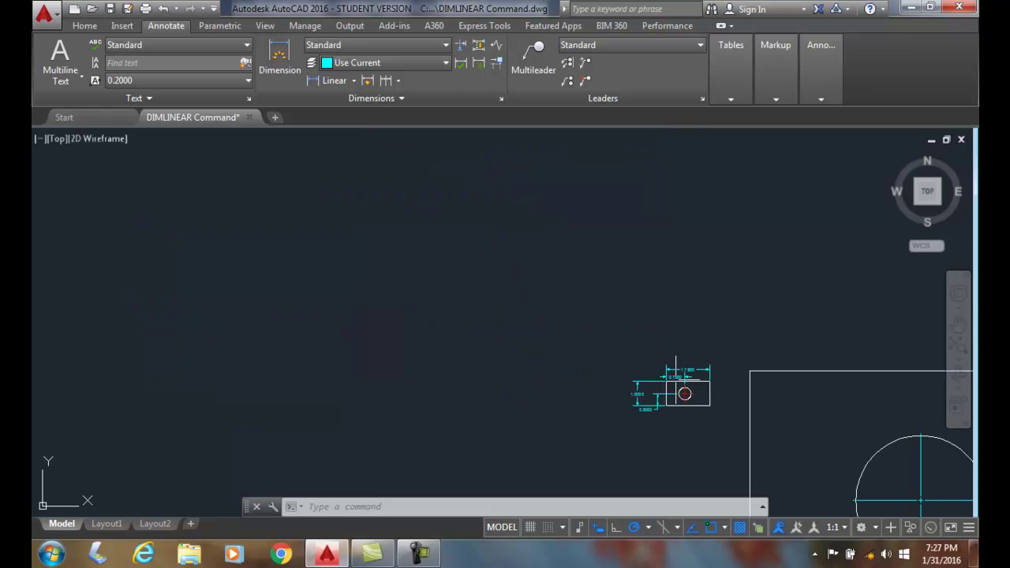
{"action": "mouse_move", "coordinate": [685, 393]}
{"action": "middle_mouse_down"}
{"action": "mouse_move", "coordinate": [253, 226]}
{"action": "mouse_move", "coordinate": [184, 180]}
{"action": "middle_mouse_up"}
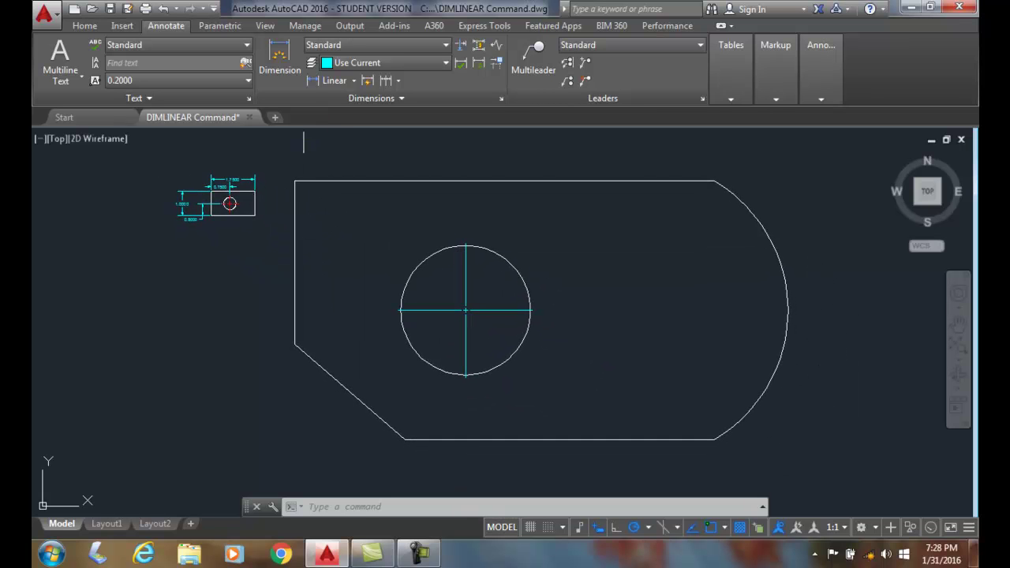
{"action": "left_click", "coordinate": [324, 81]}
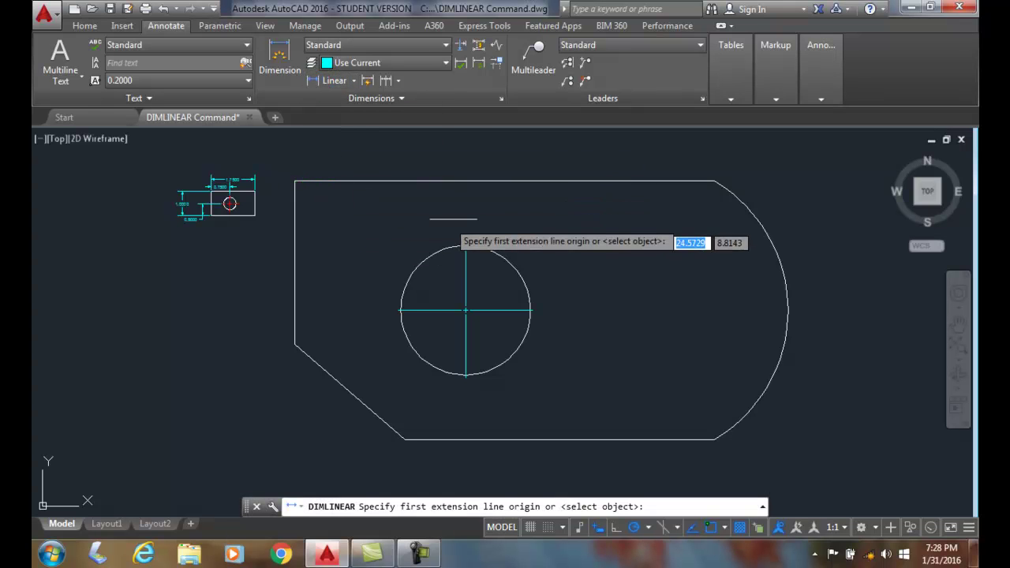
{"action": "key", "text": "Return"}
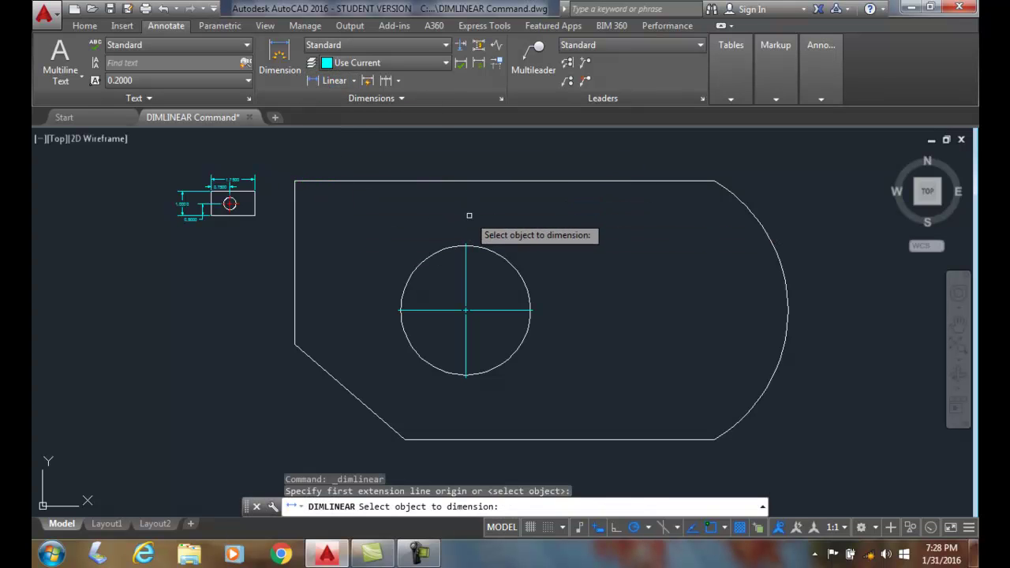
{"action": "left_click", "coordinate": [479, 184]}
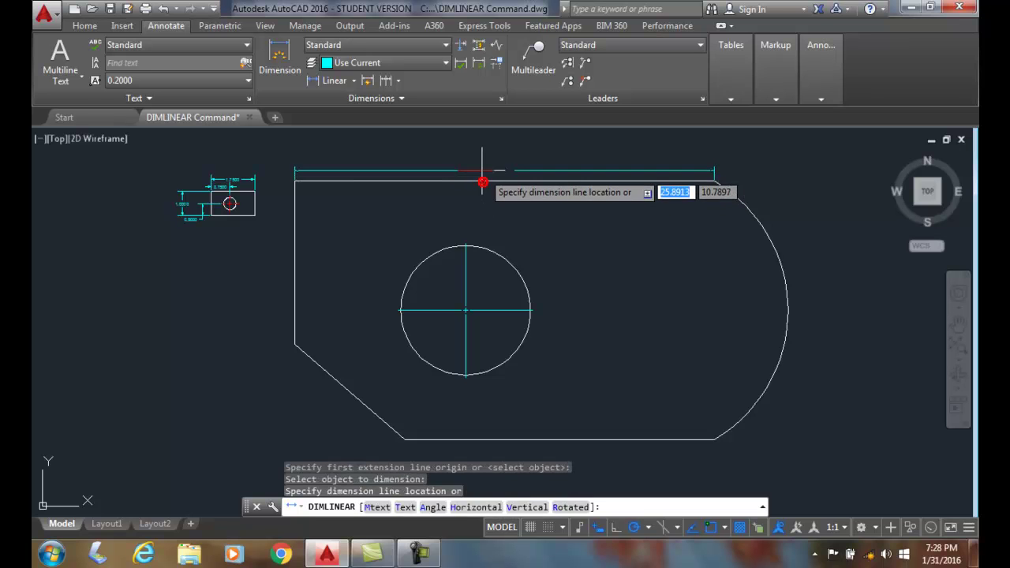
{"action": "left_click", "coordinate": [485, 154]}
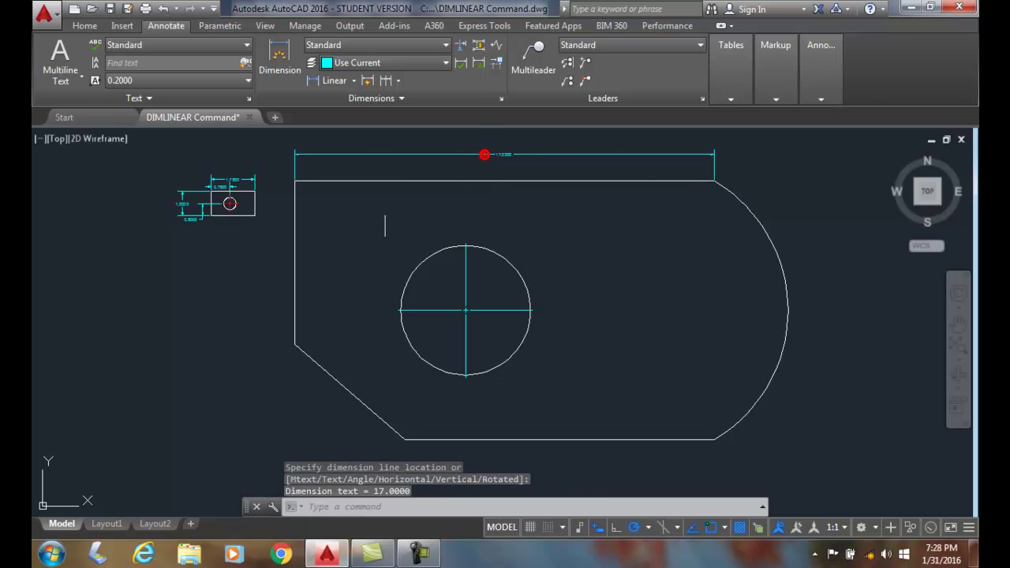
{"action": "left_click", "coordinate": [361, 234]}
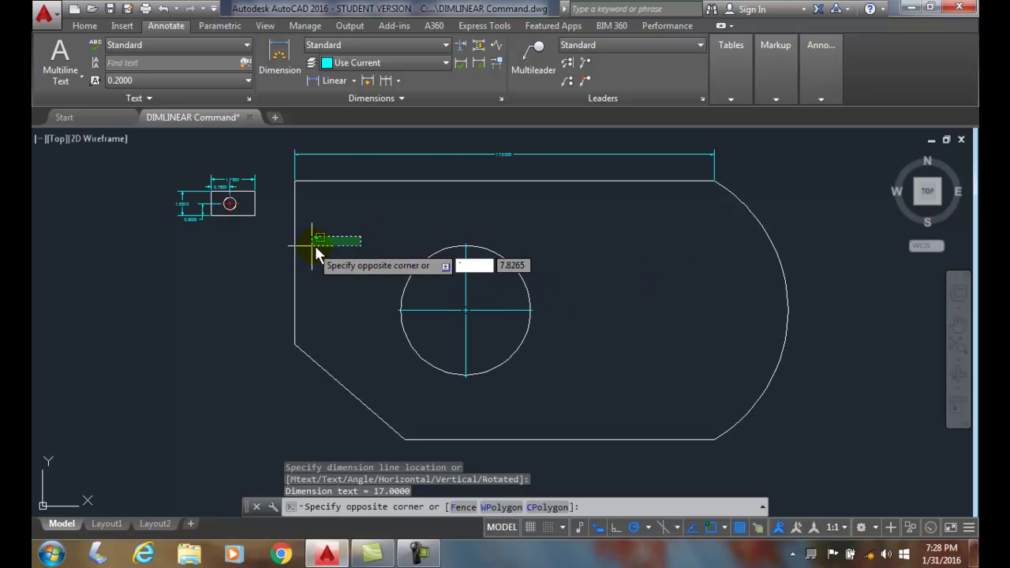
{"action": "key", "text": "Escape"}
{"action": "key", "text": "Escape"}
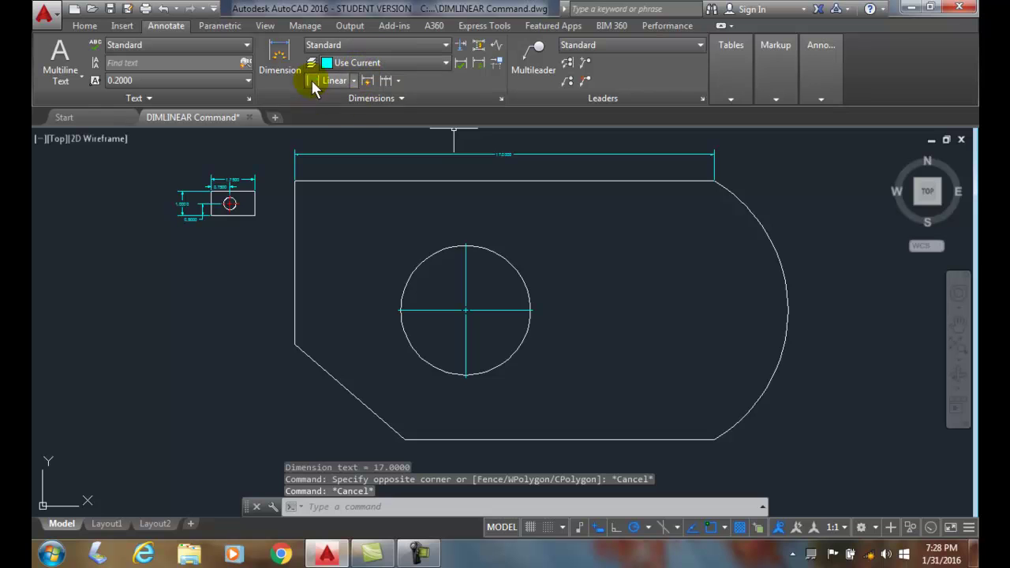
Dimension the circle's width as 5.2500, placed above it beneath the 17.0000 dimension
{"action": "left_click", "coordinate": [338, 82]}
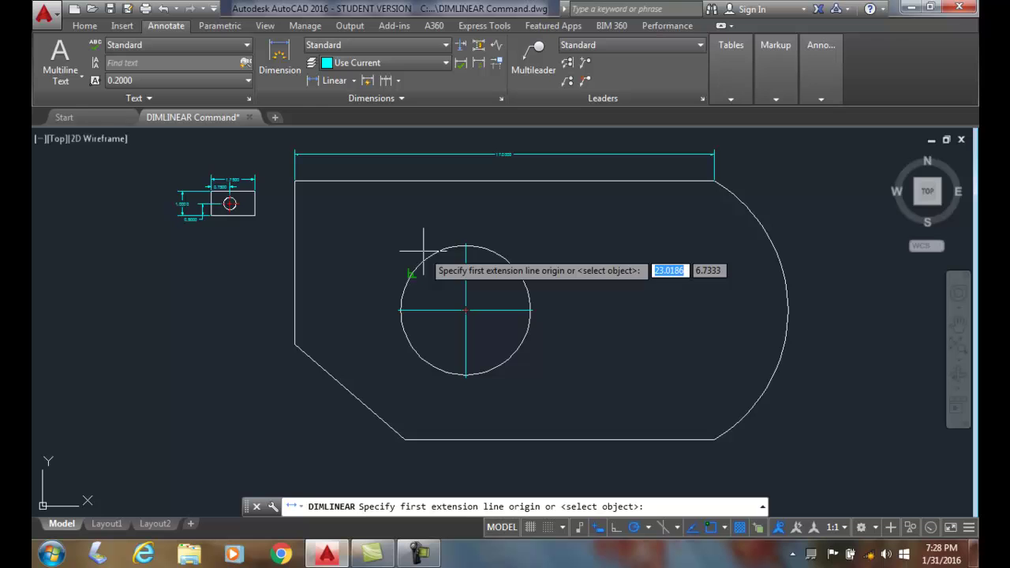
{"action": "key", "text": "Return"}
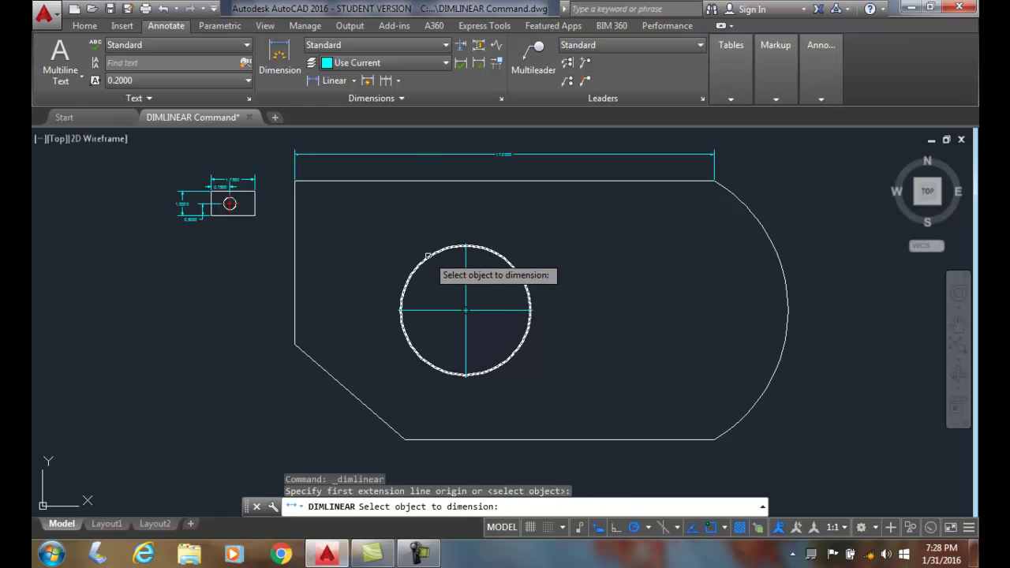
{"action": "left_click", "coordinate": [431, 251]}
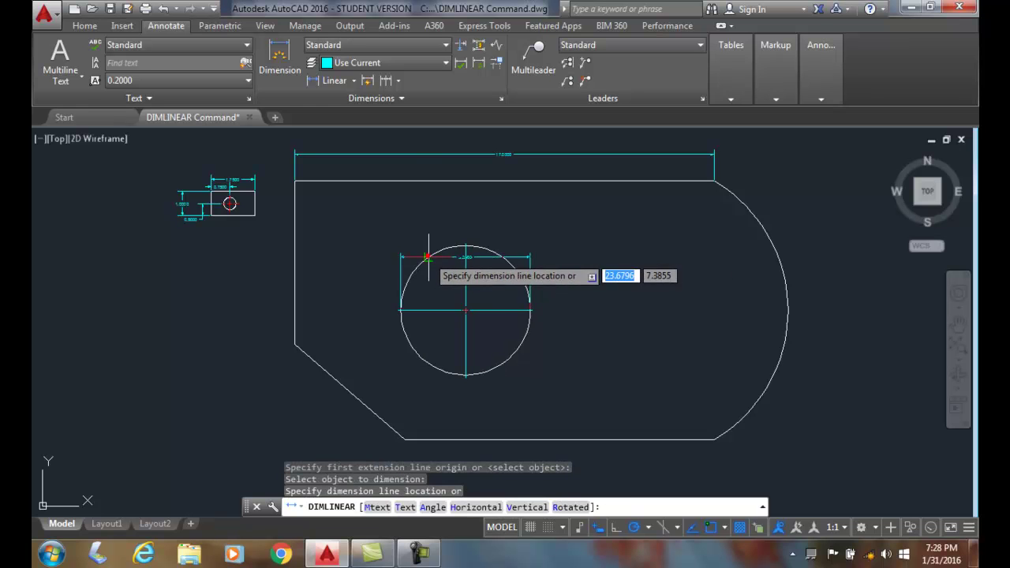
{"action": "left_click", "coordinate": [438, 166]}
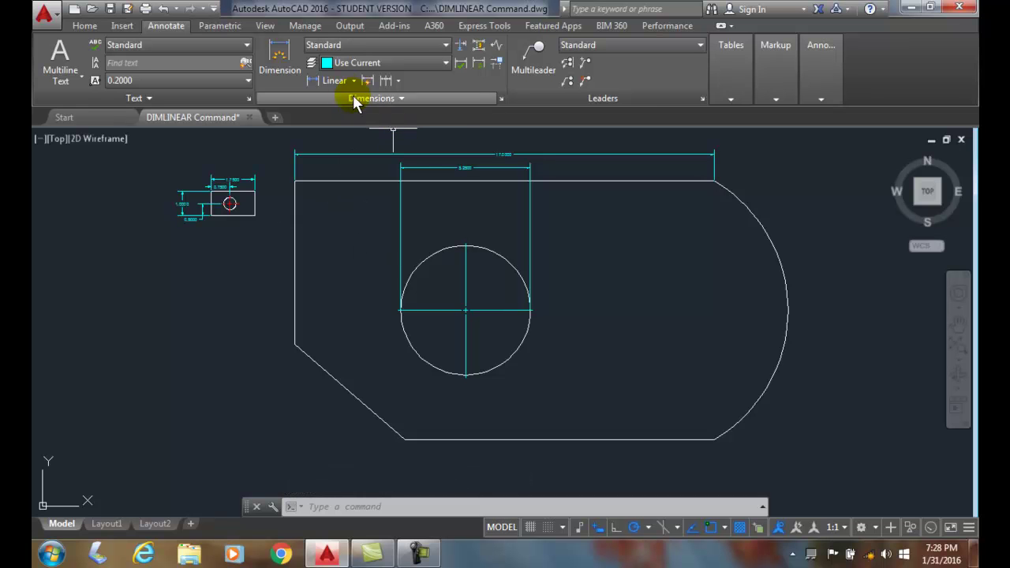
{"action": "left_click", "coordinate": [336, 80]}
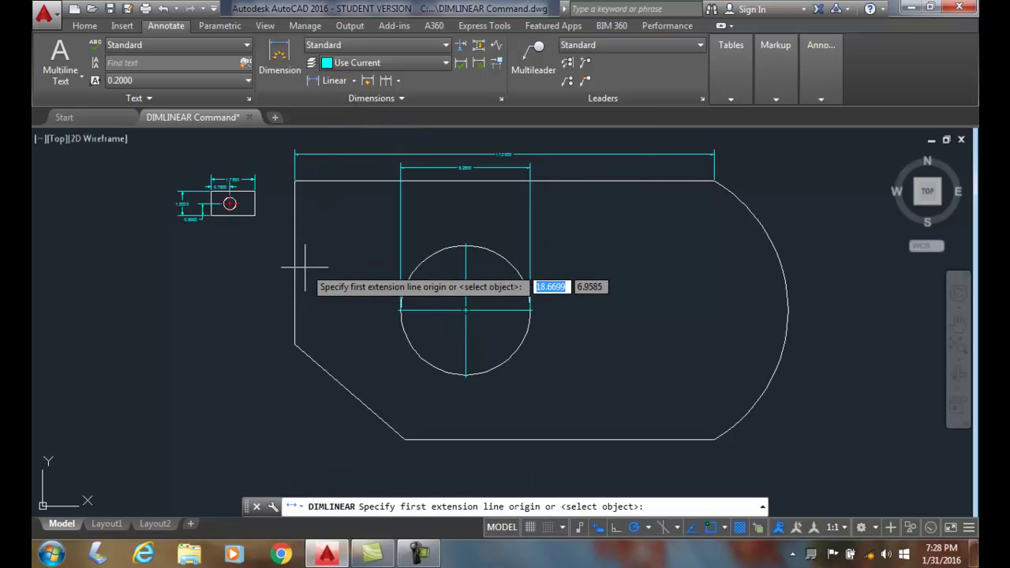
Dimension the part's straight left edge as 6.6250, placed just to its left
{"action": "key", "text": "Return"}
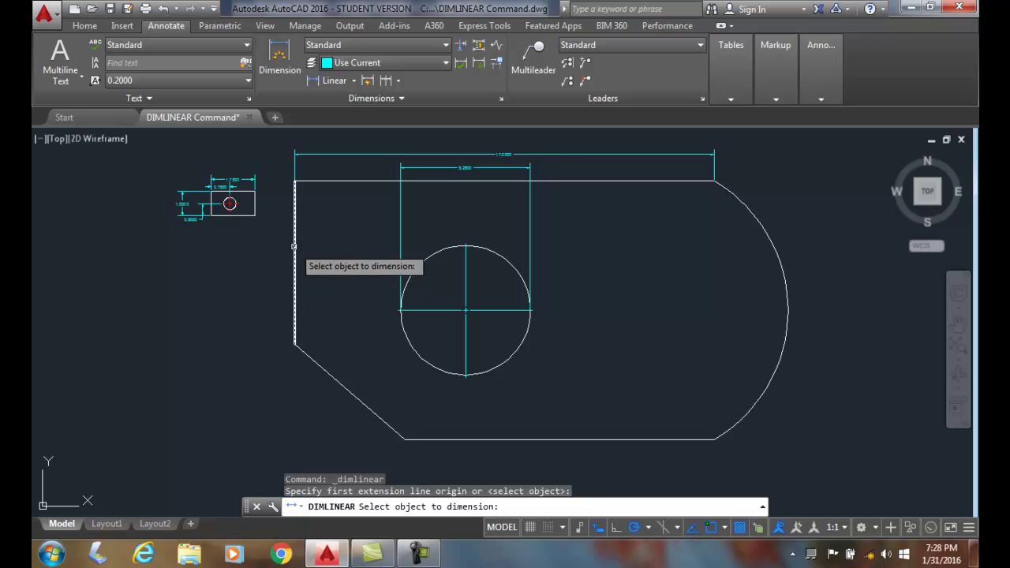
{"action": "left_click", "coordinate": [293, 246]}
{"action": "left_click", "coordinate": [275, 248]}
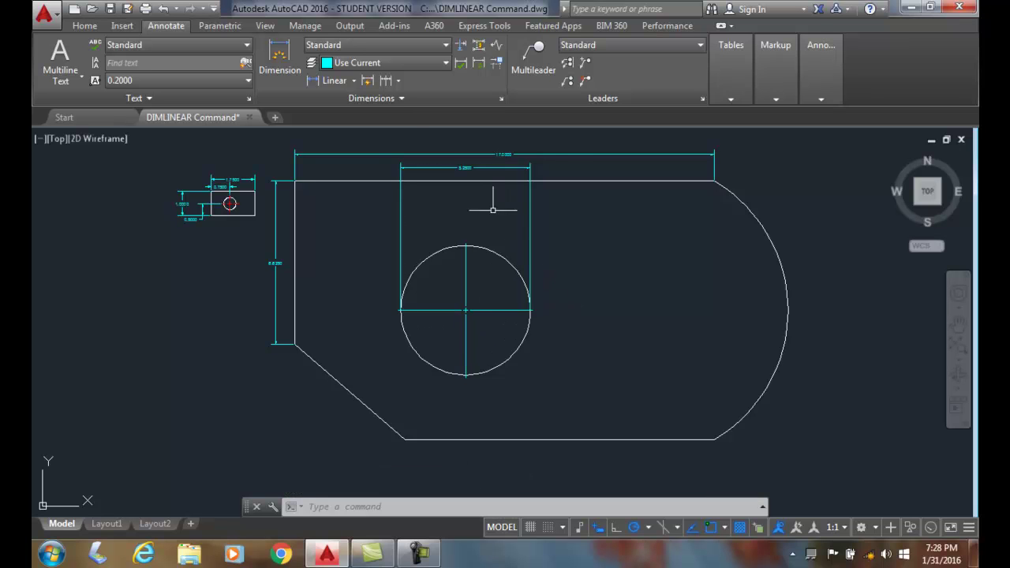
Dimension the arc-ended right side as 10.5000, placed to the right of the arc
{"action": "left_click", "coordinate": [328, 82]}
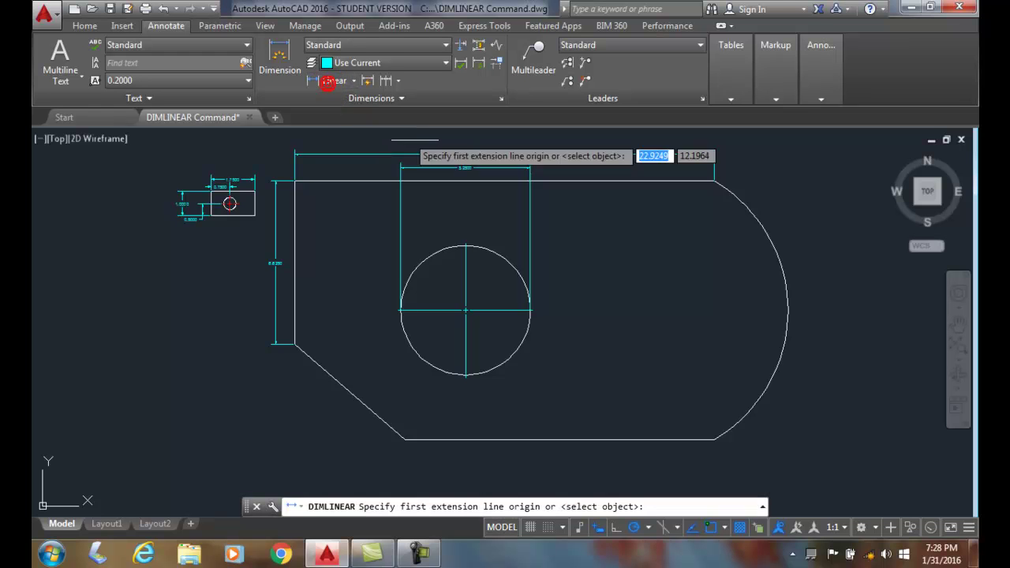
{"action": "key", "text": "Return"}
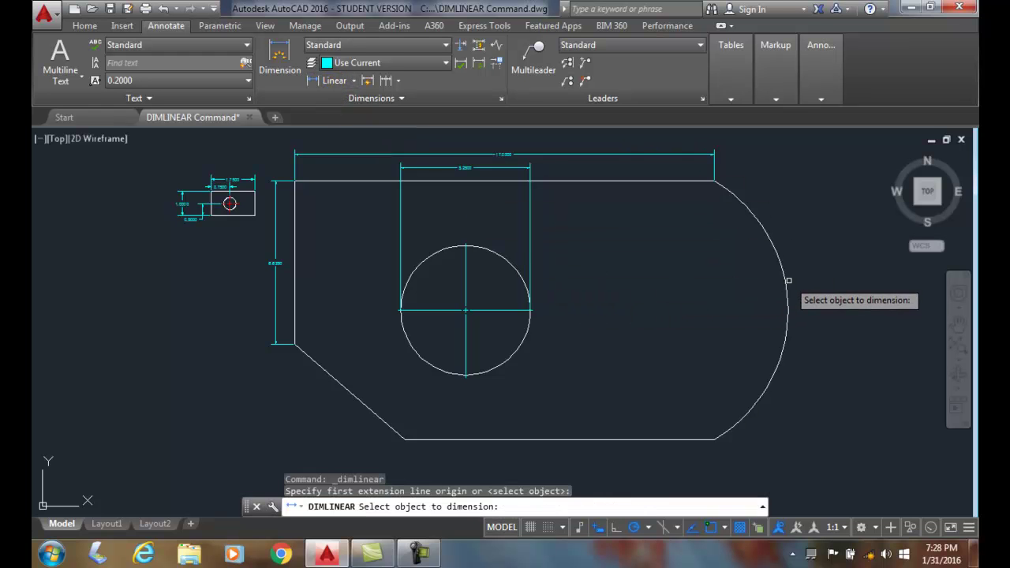
{"action": "left_click", "coordinate": [785, 281]}
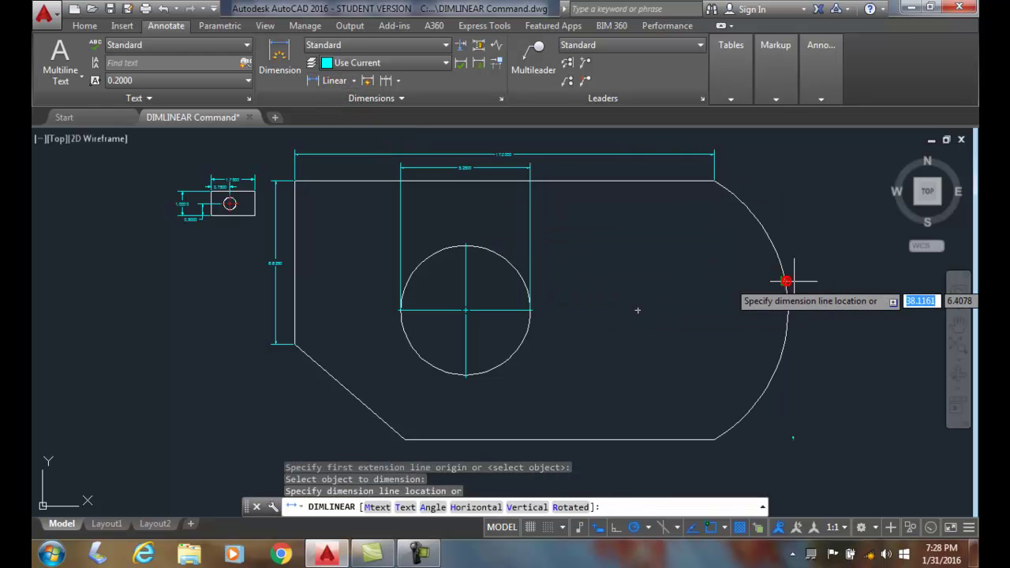
{"action": "left_click", "coordinate": [841, 280]}
{"action": "scroll", "coordinate": [805, 335], "scroll_direction": "up", "scroll_amount": 2}
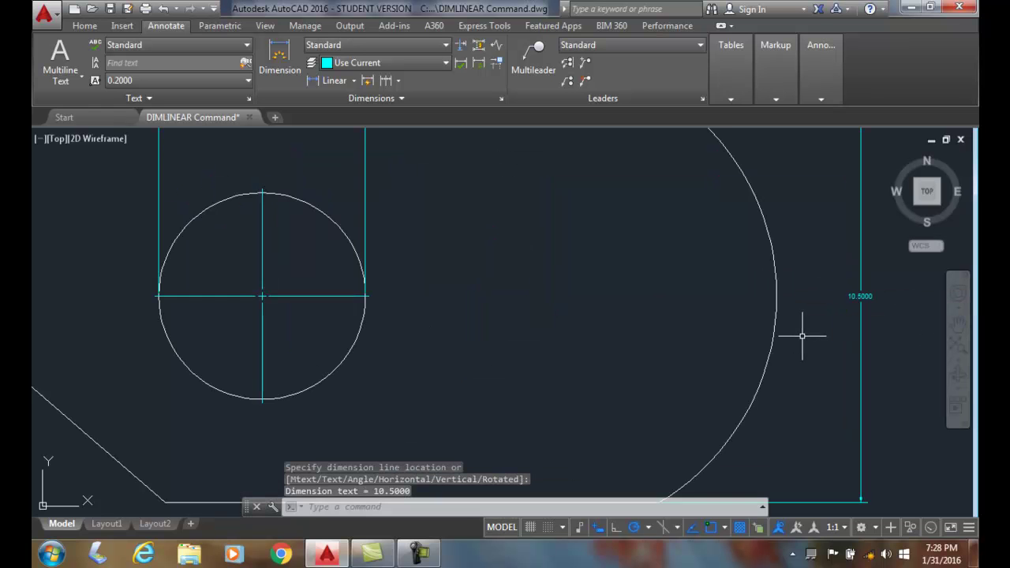
{"action": "scroll", "coordinate": [801, 336], "scroll_direction": "down", "scroll_amount": 4}
{"action": "scroll", "coordinate": [800, 334], "scroll_direction": "up", "scroll_amount": 2}
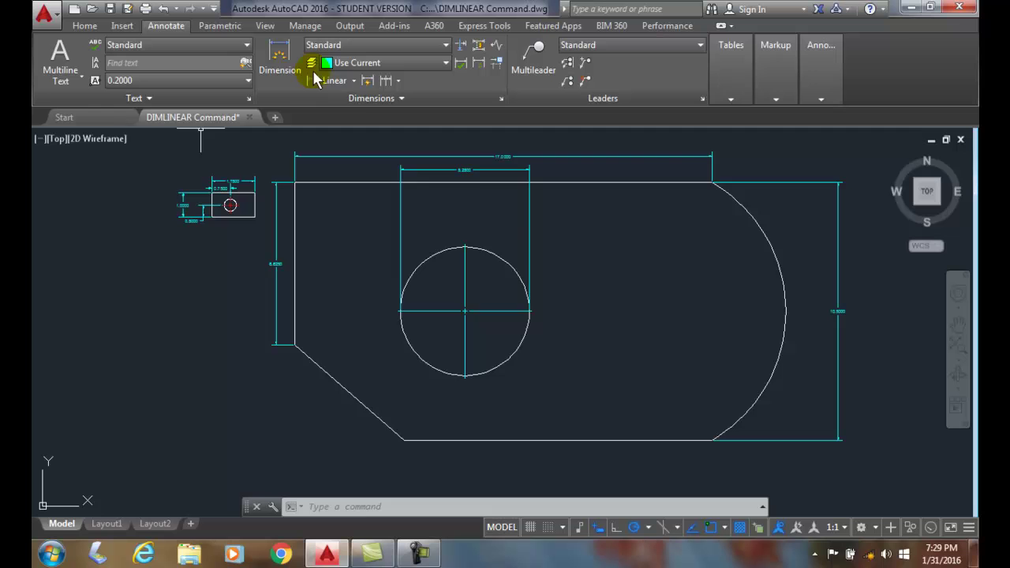
{"action": "left_click", "coordinate": [318, 80]}
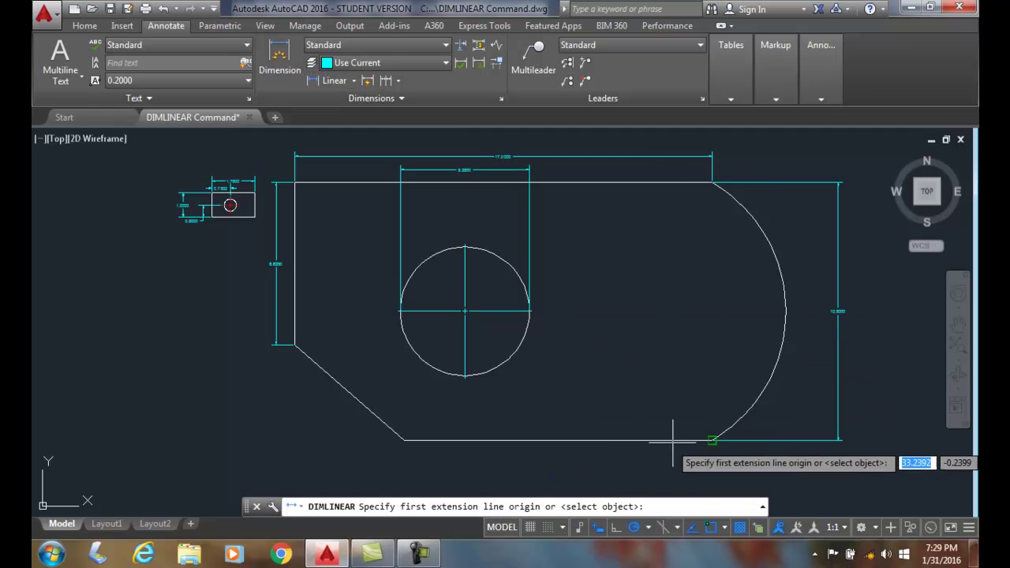
{"action": "key", "text": "Return"}
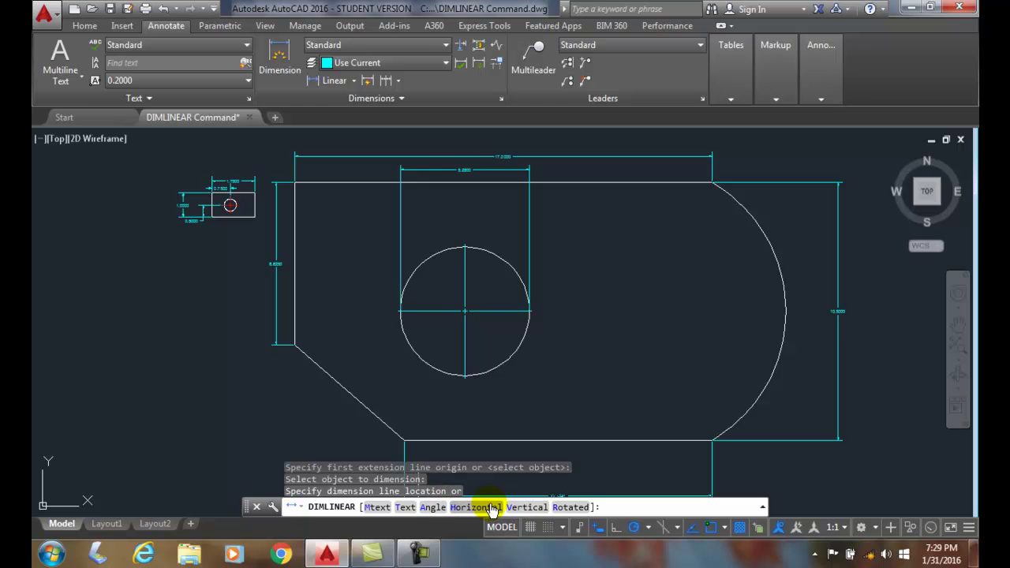
{"action": "key", "text": "Escape"}
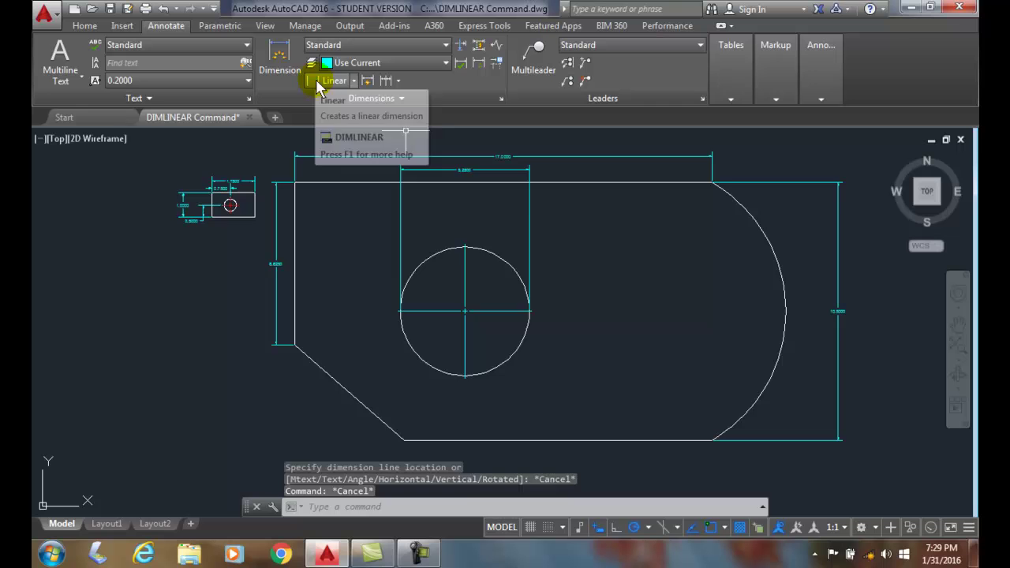
Dimension the chamfered diagonal edge horizontally as 4.4755, placed below the bottom-left corner
{"action": "left_click", "coordinate": [332, 80]}
{"action": "key", "text": "Return"}
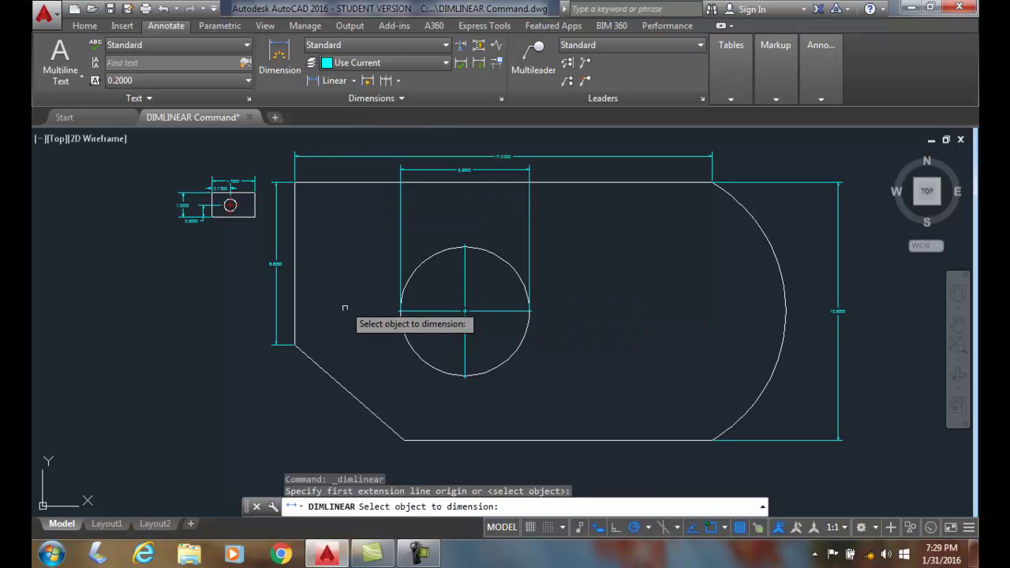
{"action": "left_click", "coordinate": [334, 379]}
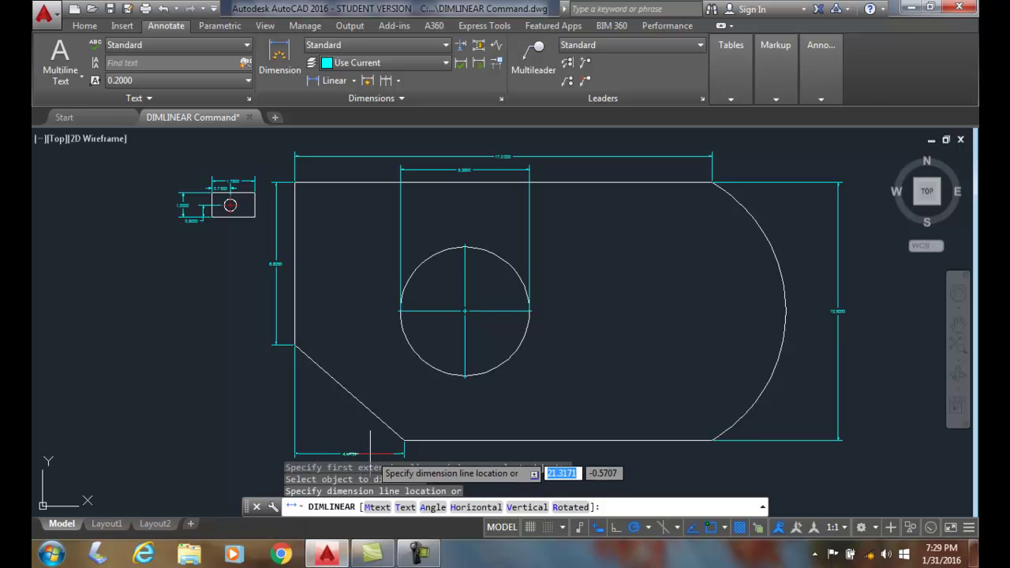
{"action": "scroll", "coordinate": [373, 456], "scroll_direction": "down", "scroll_amount": 2}
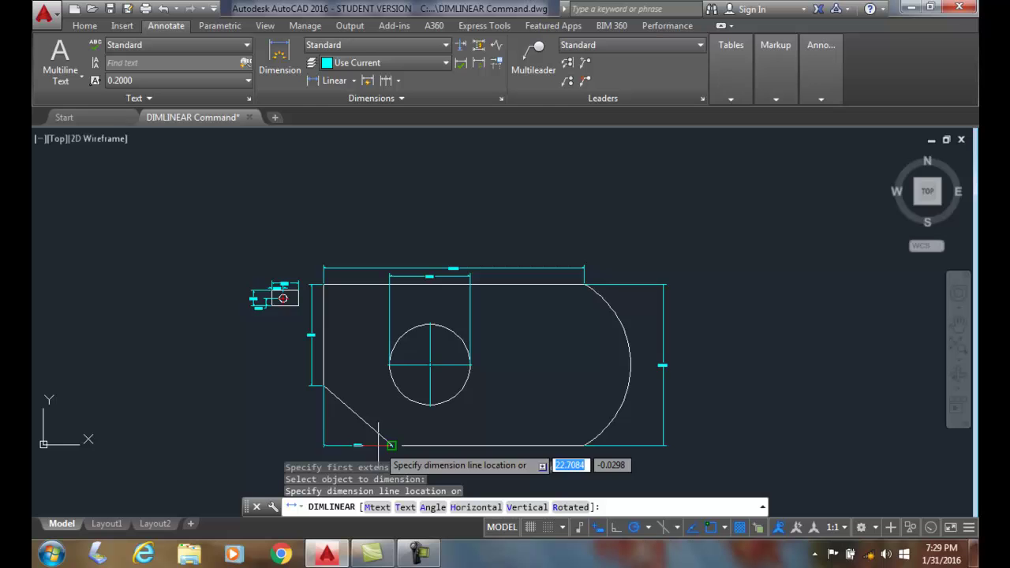
{"action": "scroll", "coordinate": [385, 445], "scroll_direction": "down", "scroll_amount": 1}
{"action": "scroll", "coordinate": [350, 439], "scroll_direction": "up", "scroll_amount": 2}
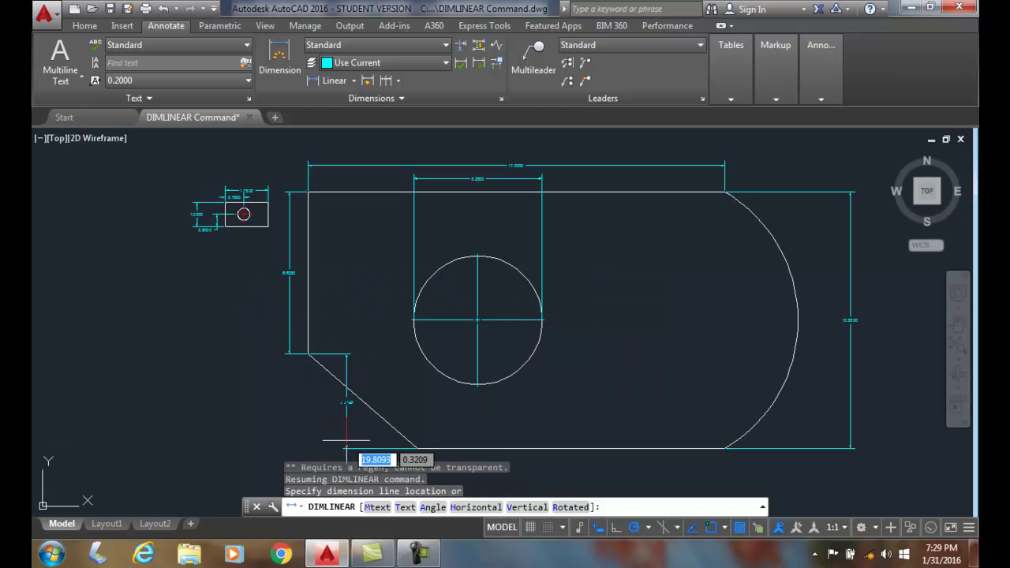
{"action": "mouse_move", "coordinate": [363, 449]}
{"action": "middle_mouse_down"}
{"action": "mouse_move", "coordinate": [384, 424]}
{"action": "mouse_move", "coordinate": [401, 321]}
{"action": "middle_mouse_up"}
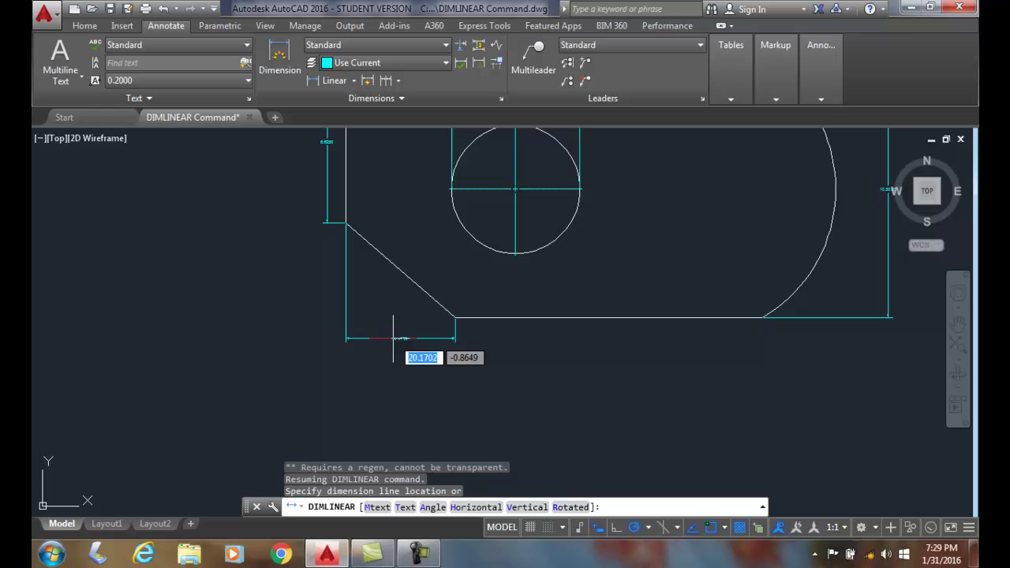
{"action": "left_click", "coordinate": [465, 508]}
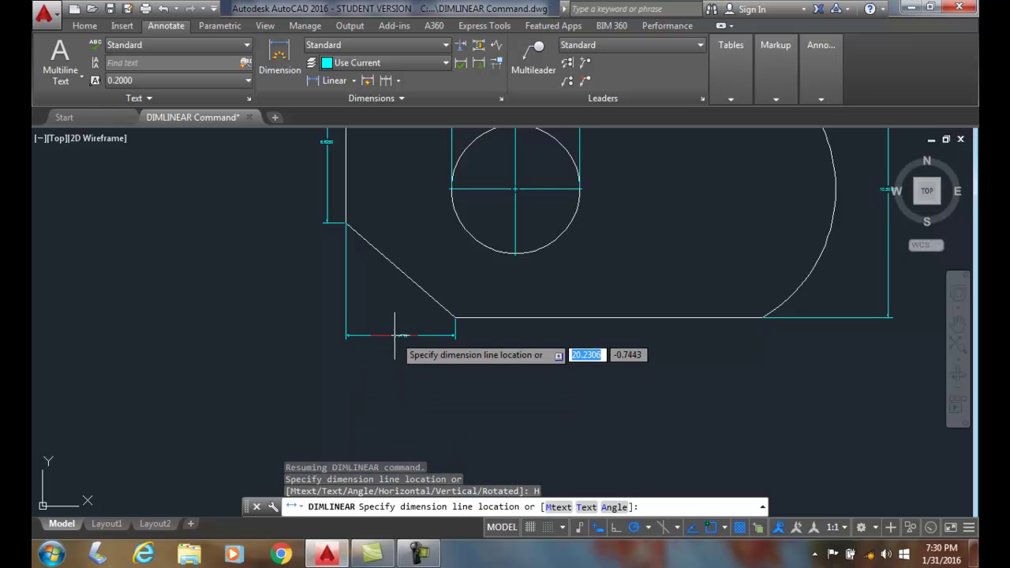
{"action": "left_click", "coordinate": [396, 335]}
{"action": "scroll", "coordinate": [451, 372], "scroll_direction": "up", "scroll_amount": 5}
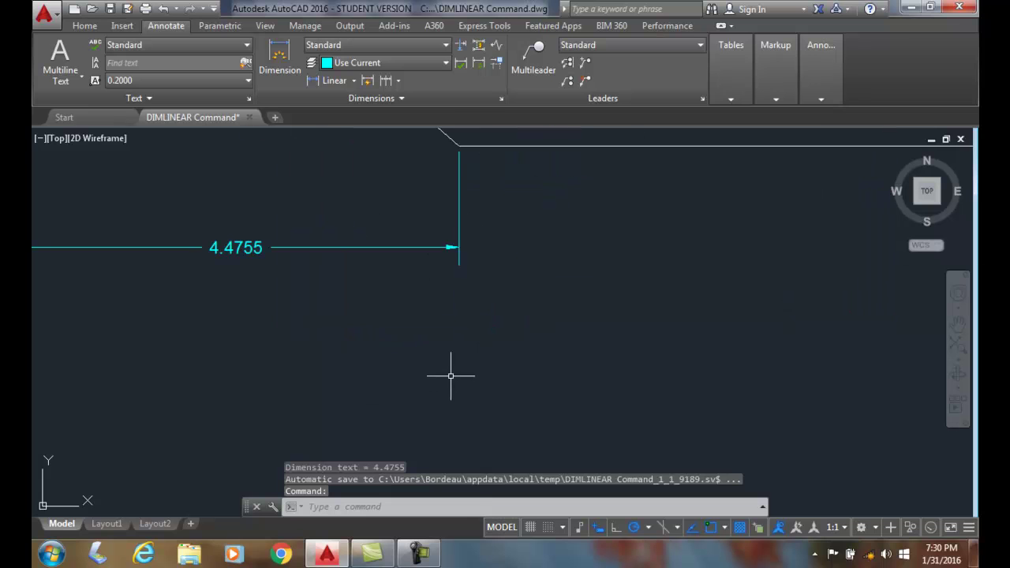
{"action": "scroll", "coordinate": [450, 377], "scroll_direction": "down", "scroll_amount": 5}
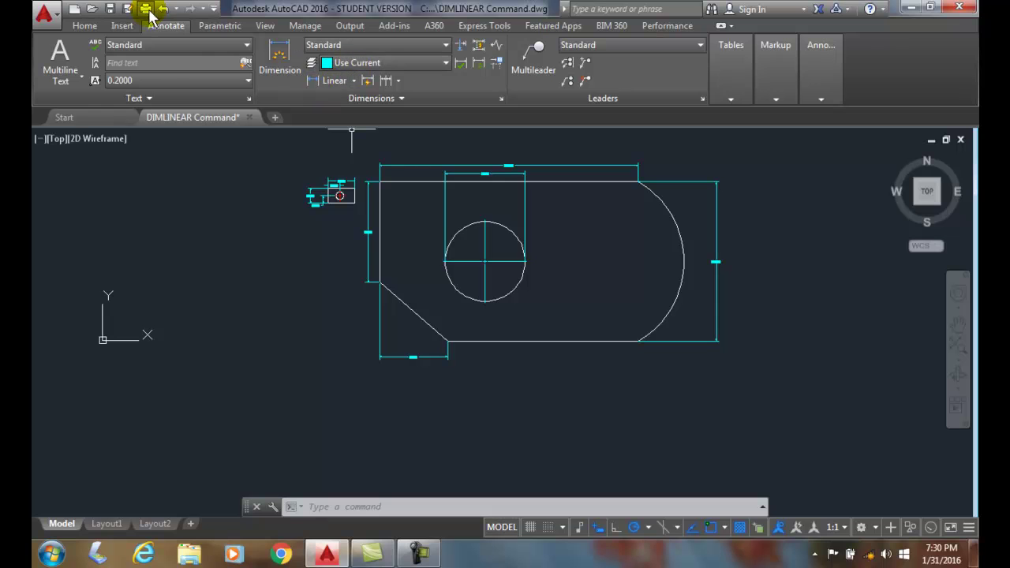
On the Home tab, expand the Annotation panel's dimension list to show Linear, Aligned, Angular and the rest
{"action": "left_click", "coordinate": [84, 26]}
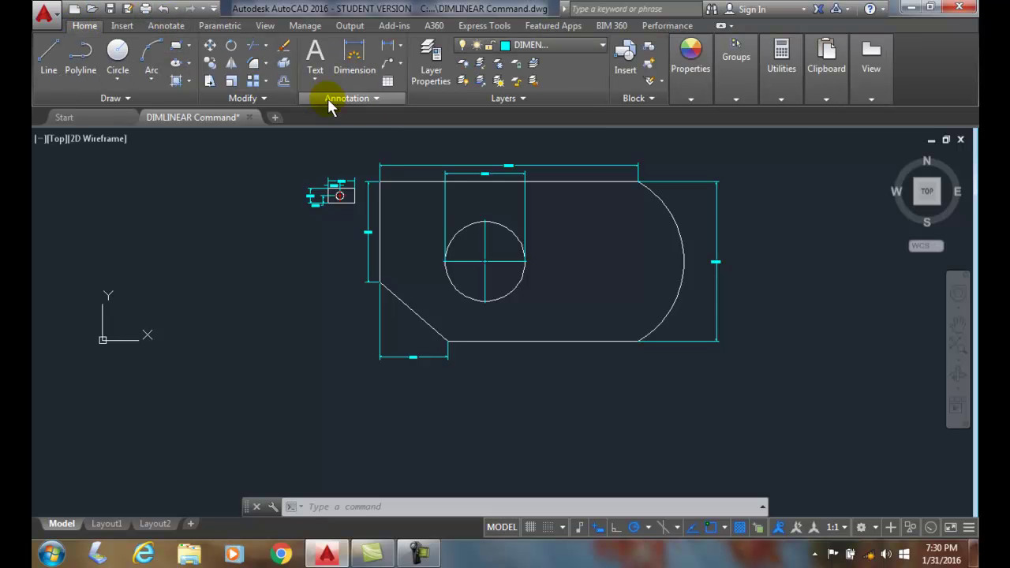
{"action": "left_click", "coordinate": [401, 49]}
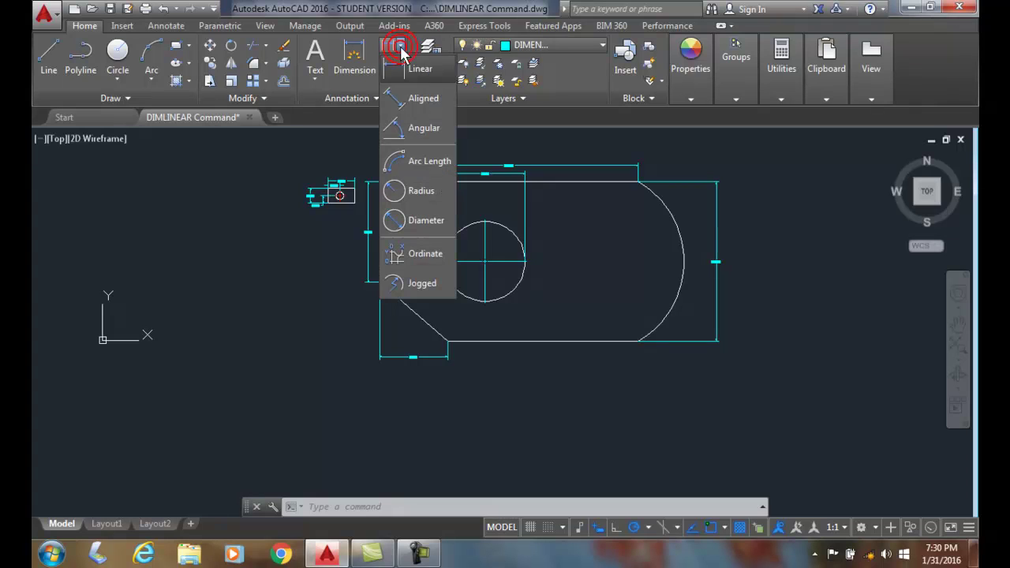